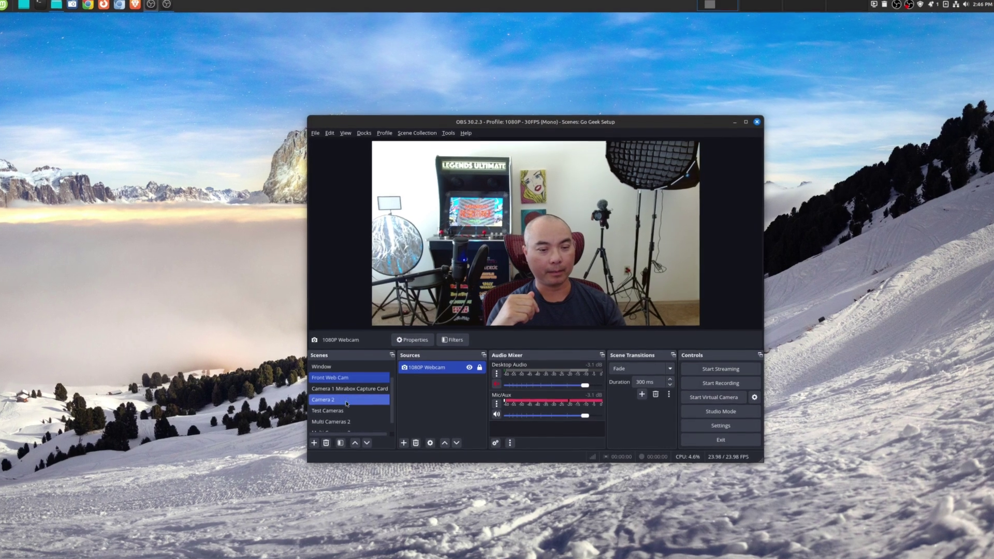
Step: Preview the Camera 1 Mirabox Capture Card and Camera 2 scenes, then return to Front Web Cam
left_click(342, 389)
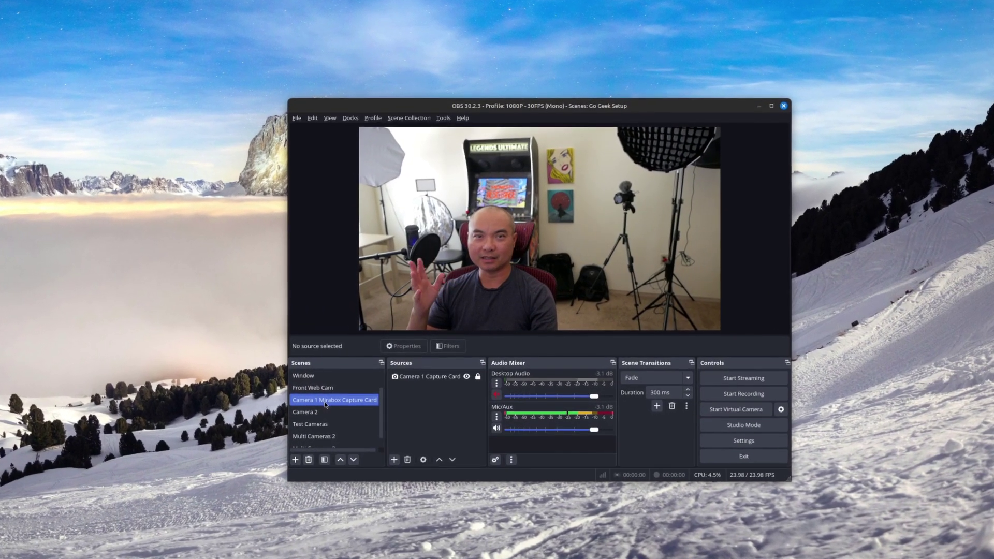
left_click(316, 417)
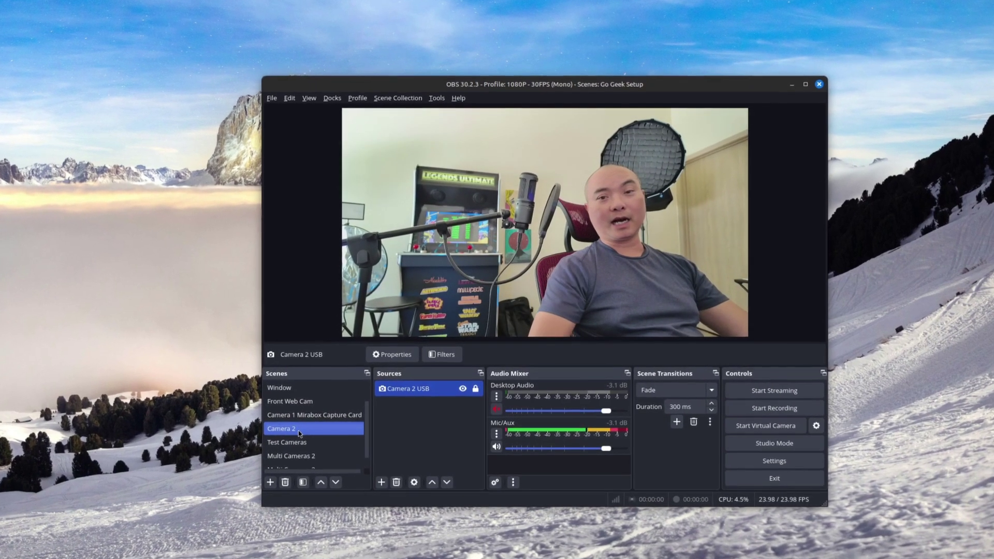
left_click(276, 411)
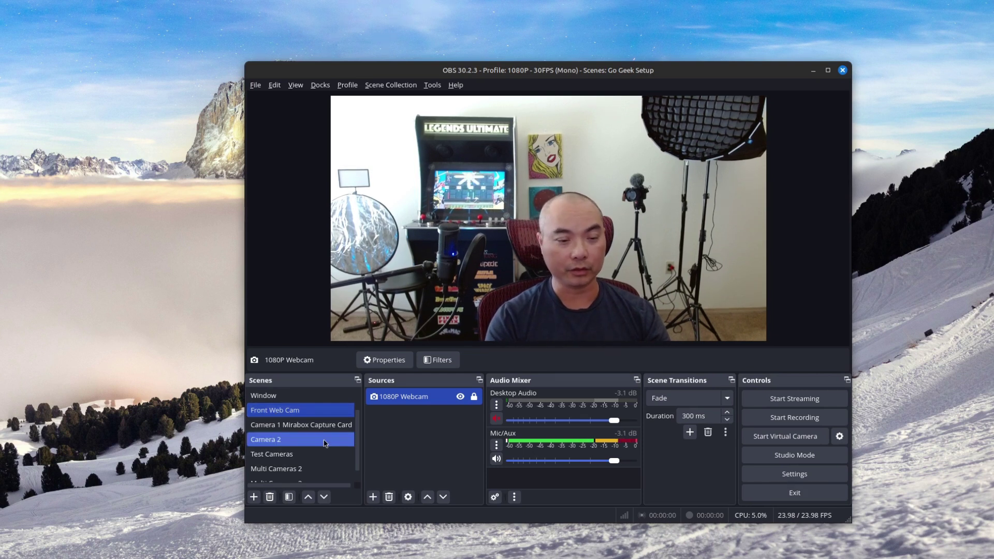
Step: Cancel a new scene, switch to the empty Test Cameras scene, and open the source-type list
left_click(253, 498)
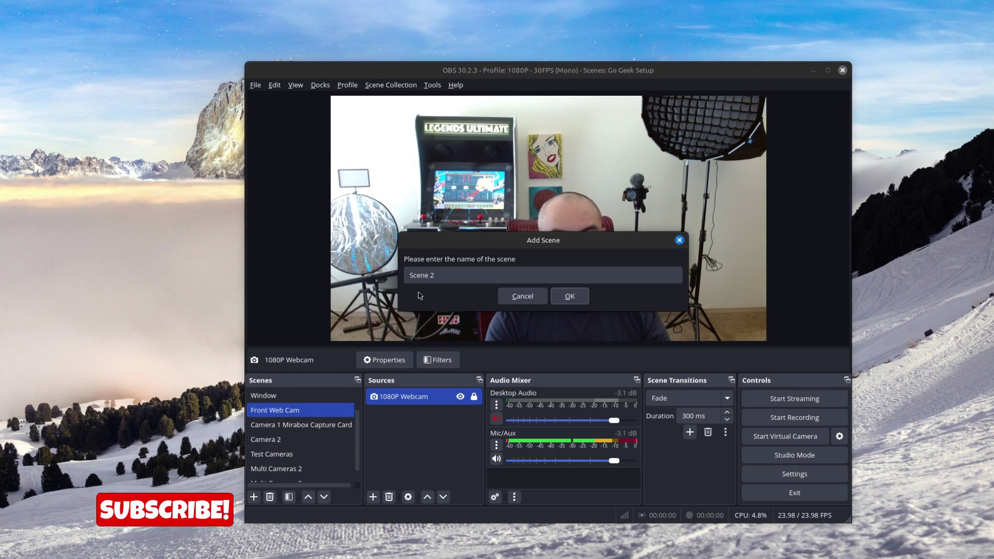
left_click(513, 300)
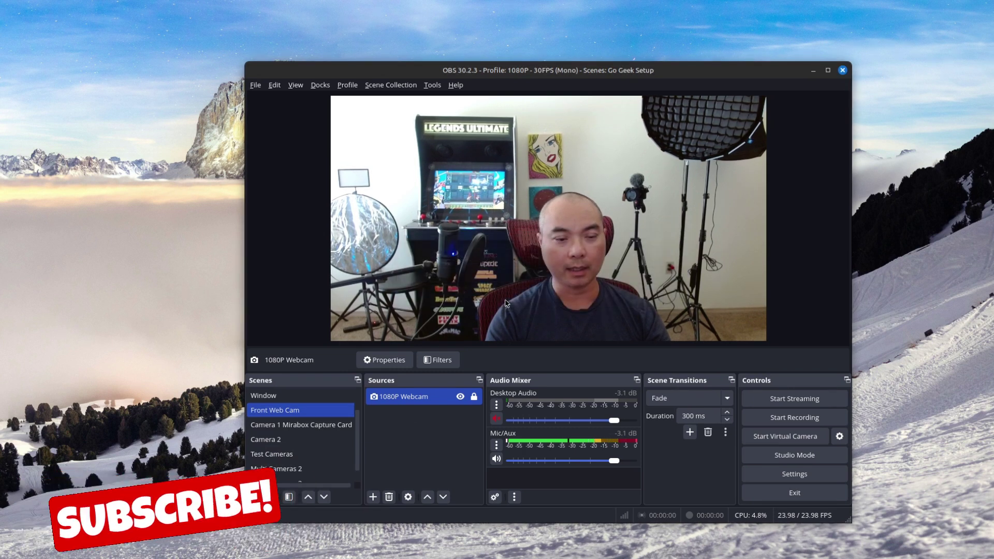
left_click(296, 456)
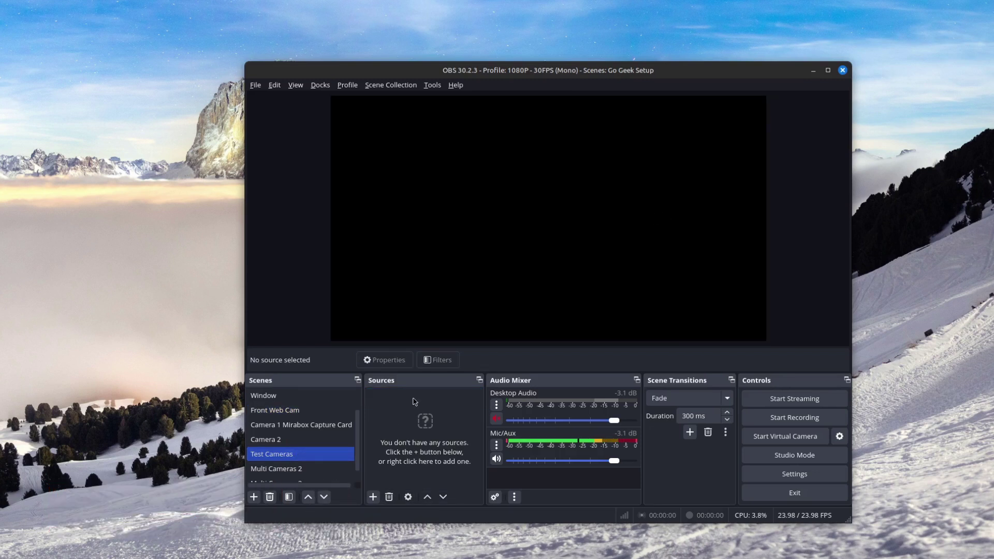
left_click(374, 498)
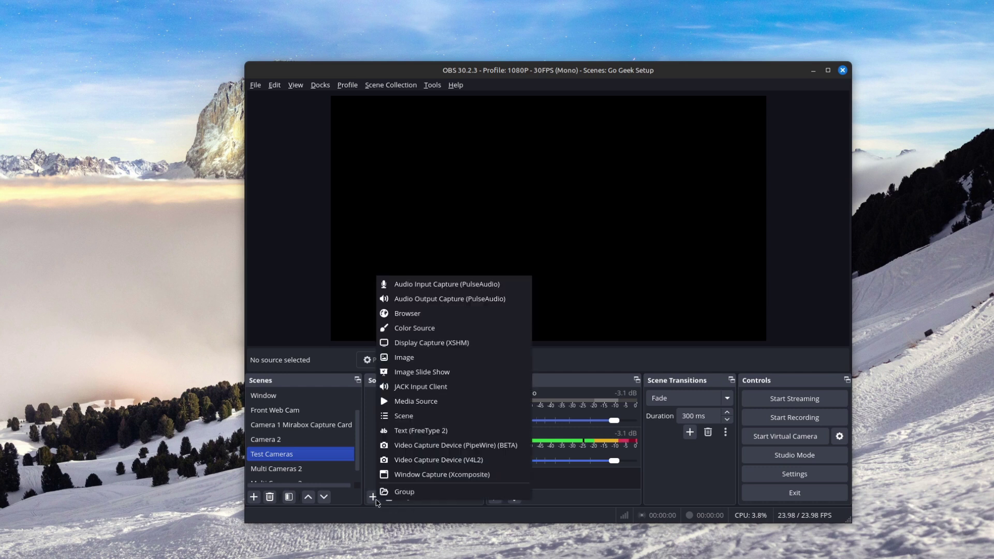
Step: Add the existing 1080P Webcam as a Video Capture Device source in Test Cameras
left_click(498, 466)
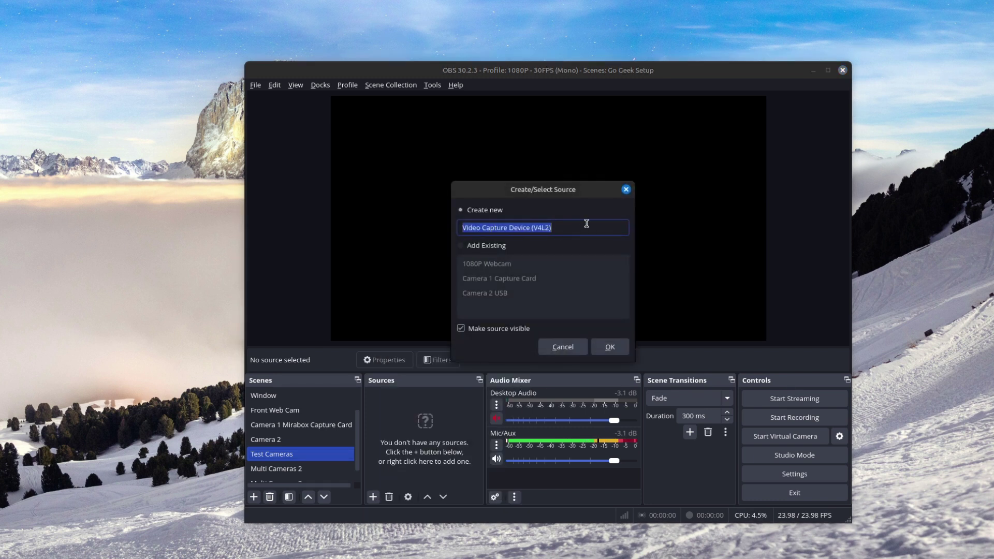
left_click(492, 248)
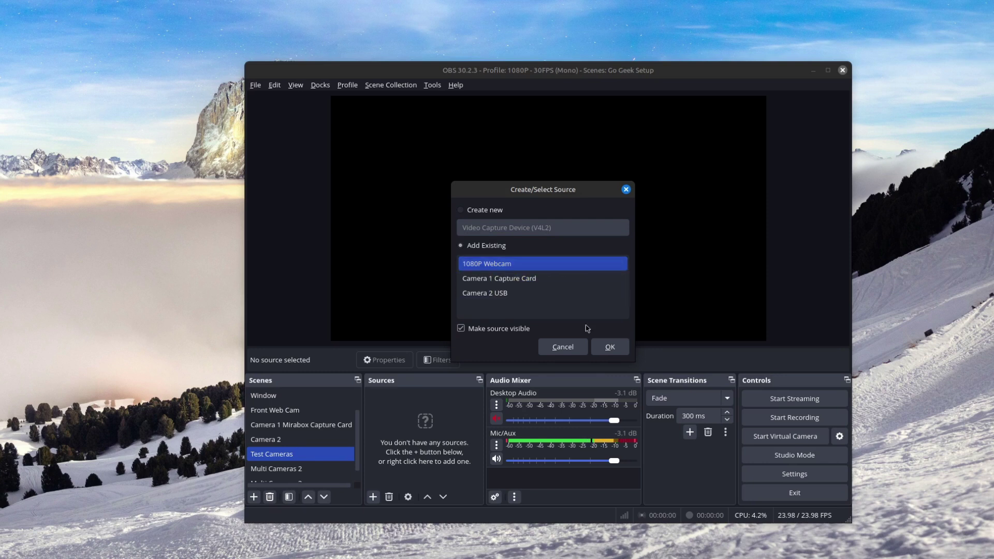
left_click(609, 348)
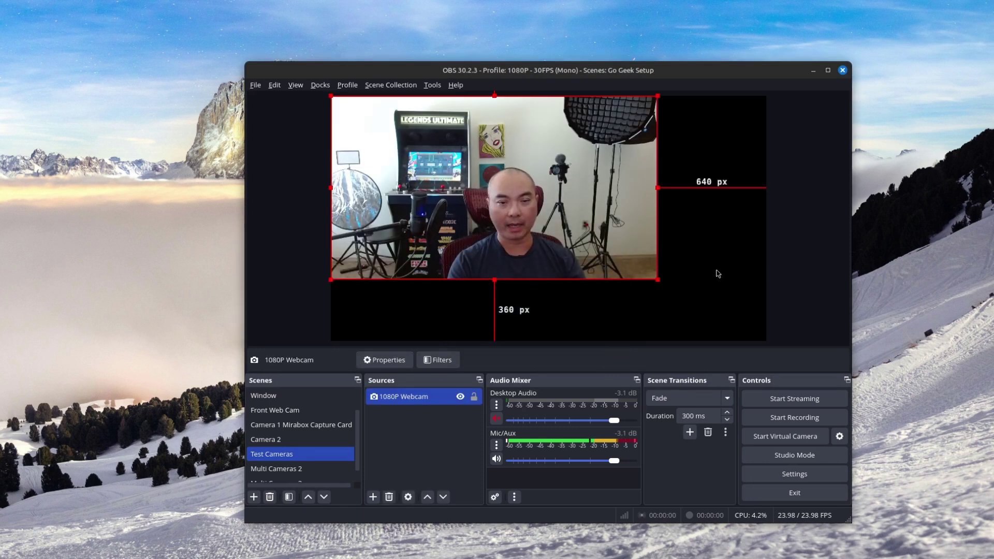
Step: Fit the 1080P Webcam to the screen so it fills the whole canvas
left_click(813, 262)
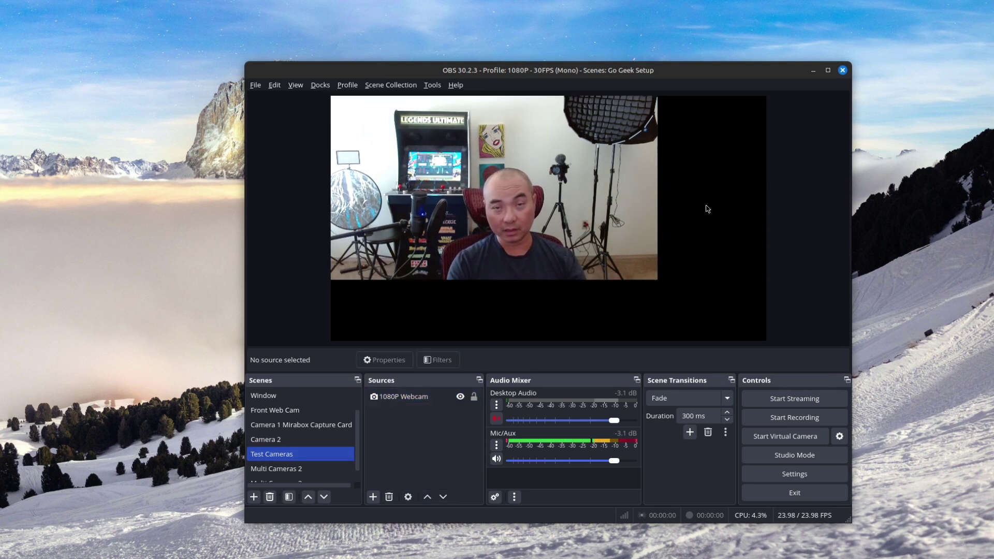
left_click(491, 194)
right_click(490, 194)
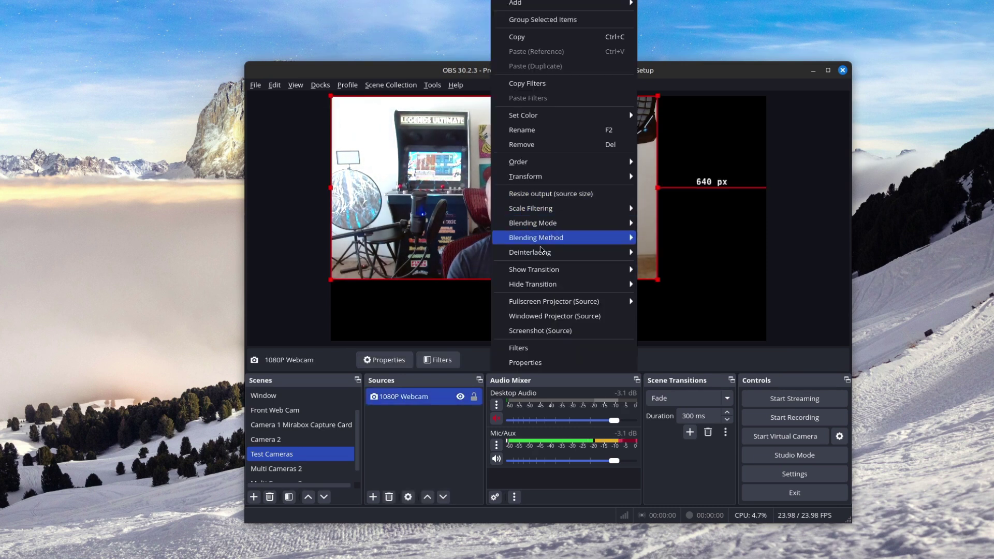
mouse_move(558, 184)
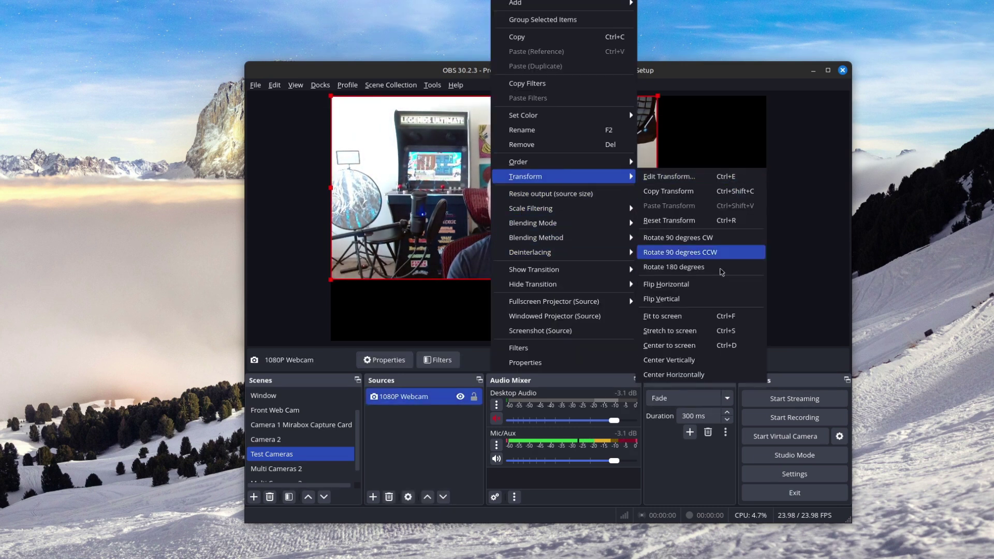
left_click(707, 316)
left_click(822, 248)
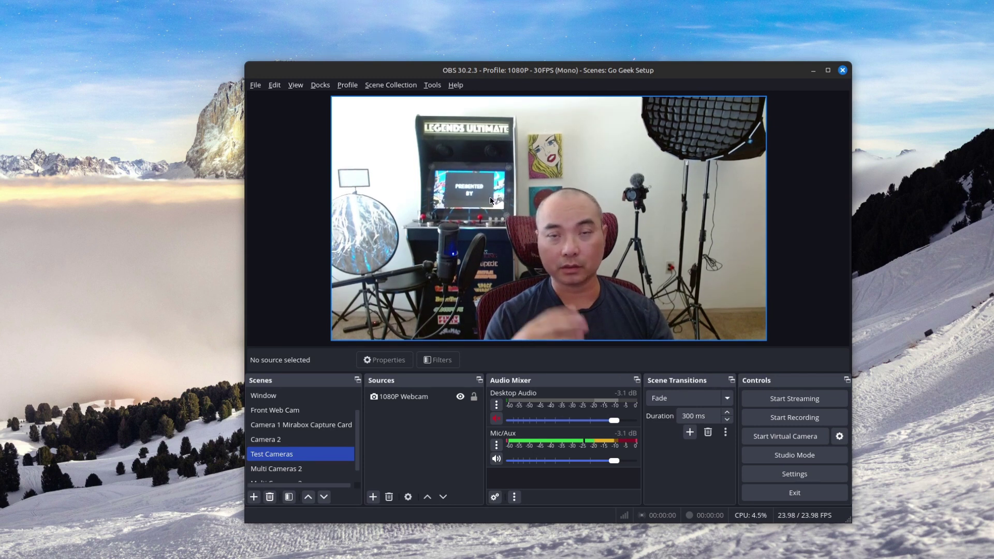
left_click(412, 397)
left_click(390, 364)
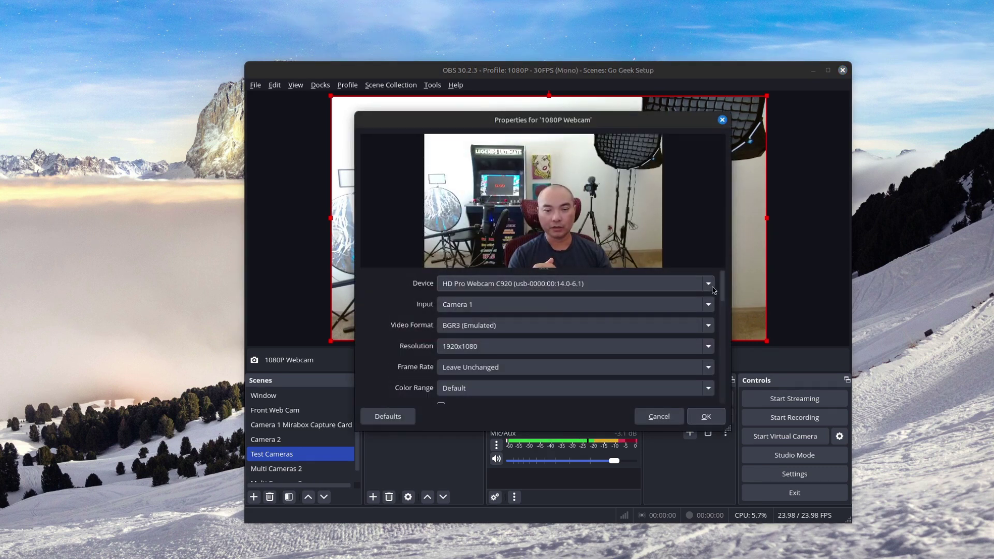
left_click(708, 284)
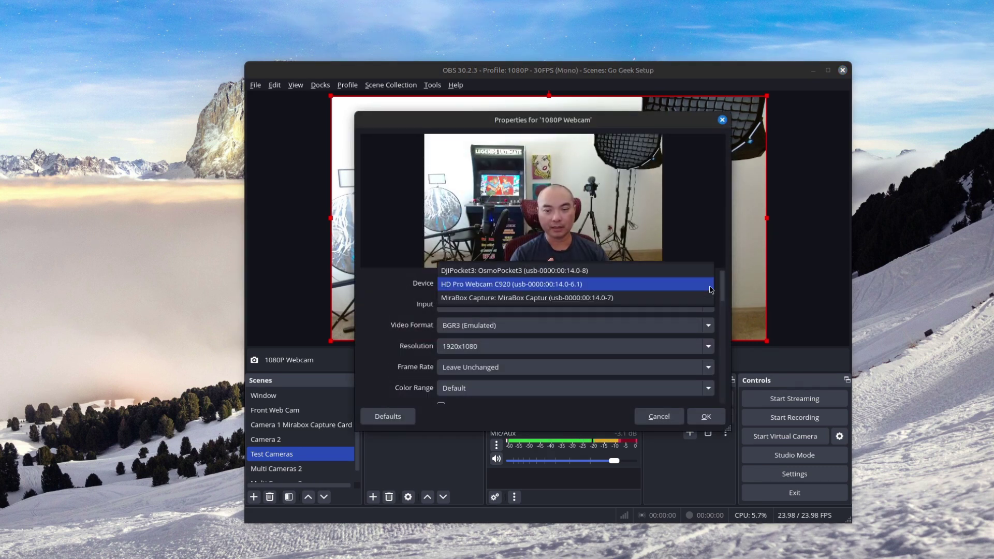
left_click(506, 290)
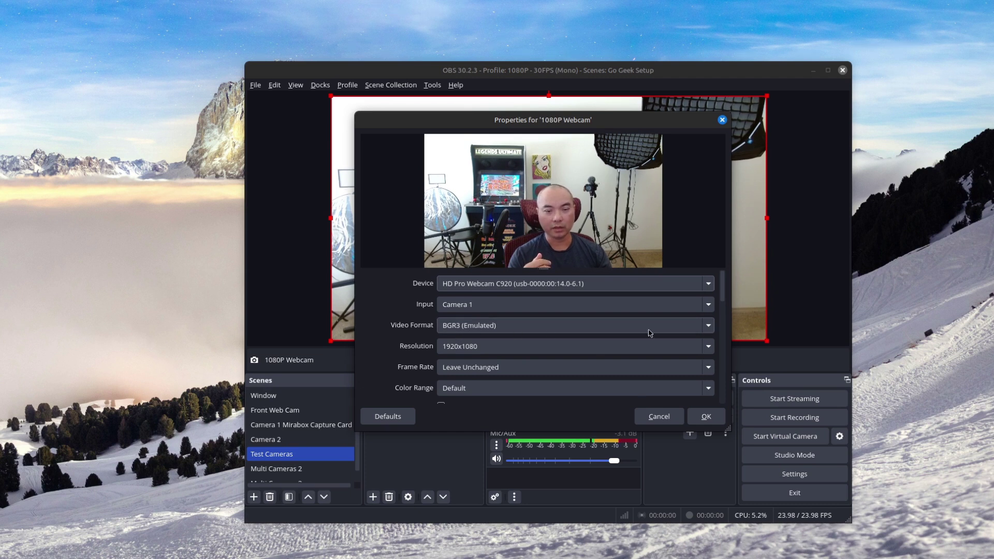
left_click(709, 326)
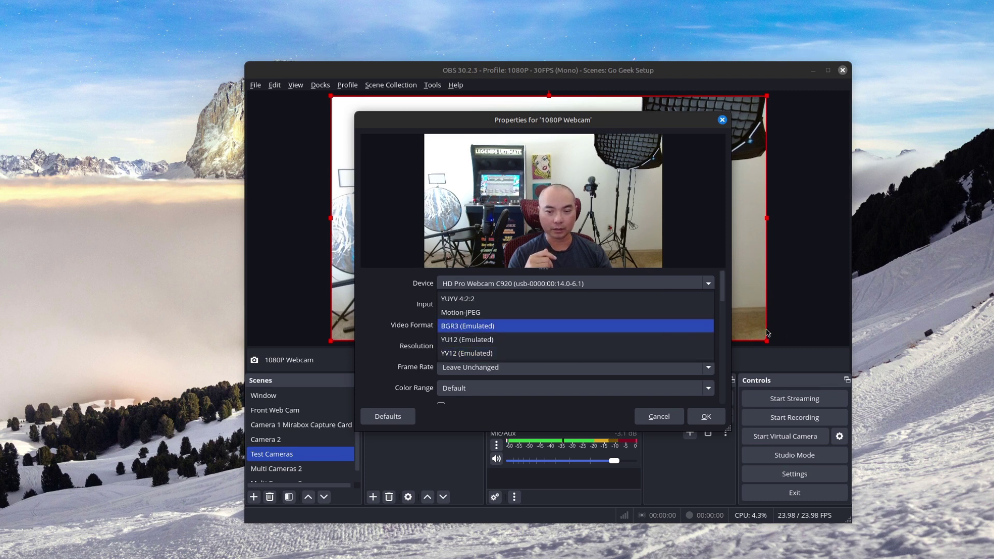
left_click(366, 301)
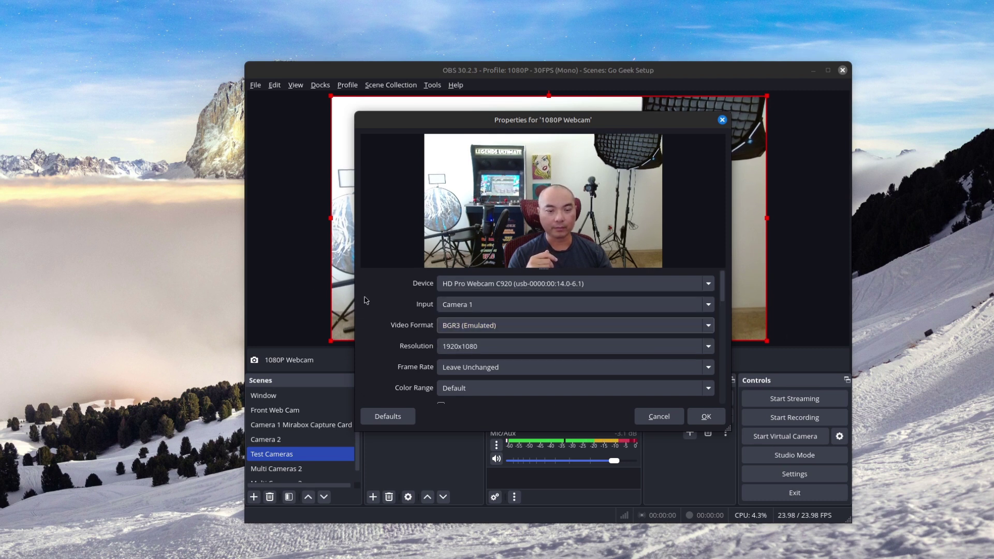
left_click(708, 348)
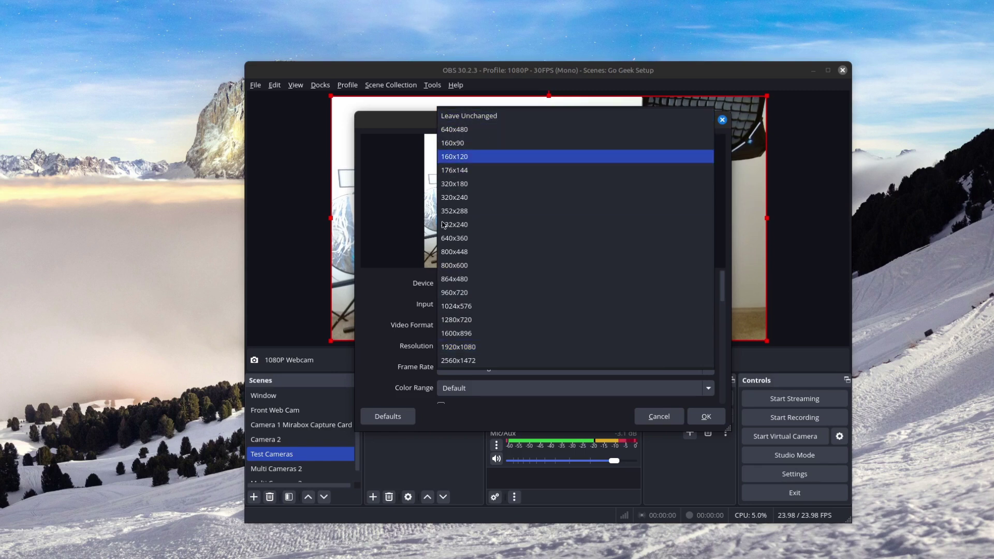
left_click(377, 355)
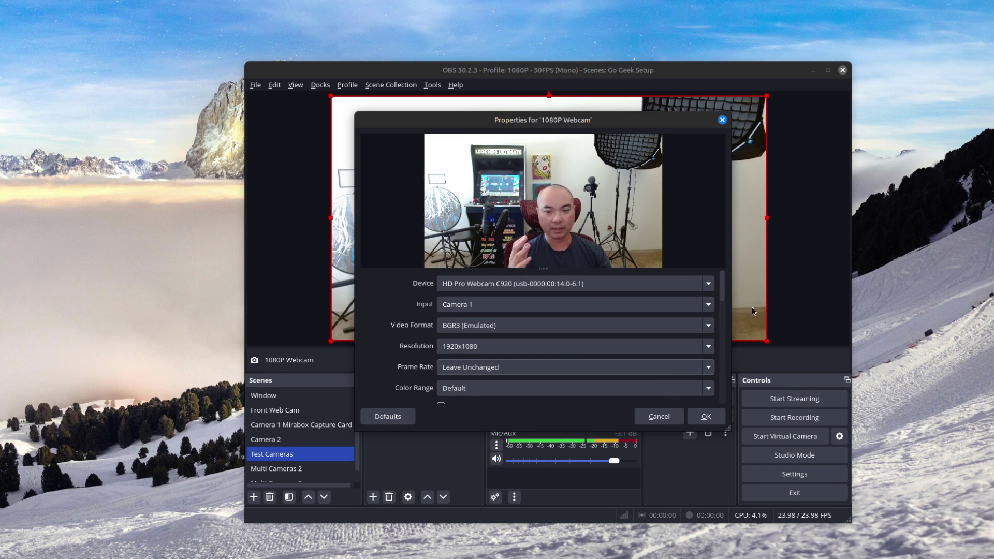
left_click_drag(724, 277, 726, 239)
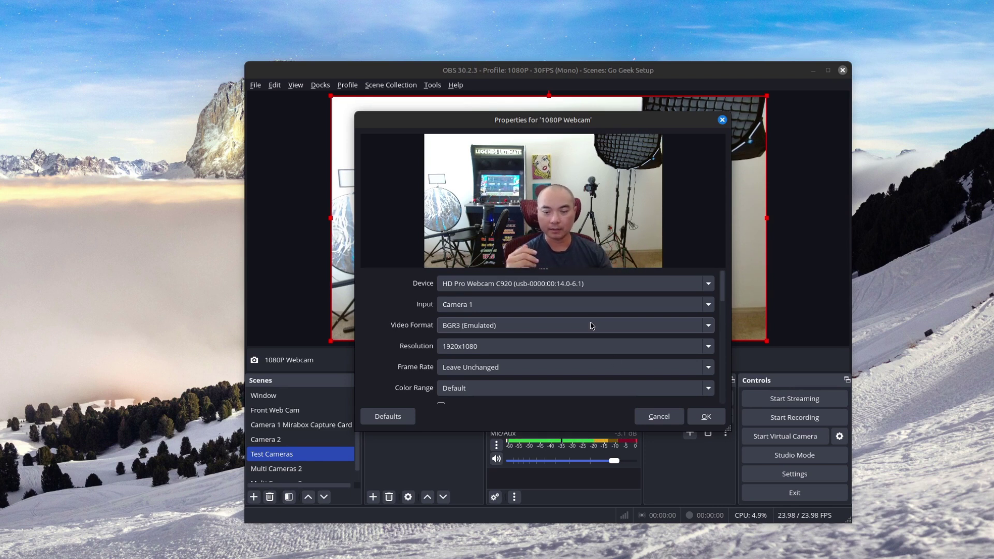
left_click(667, 414)
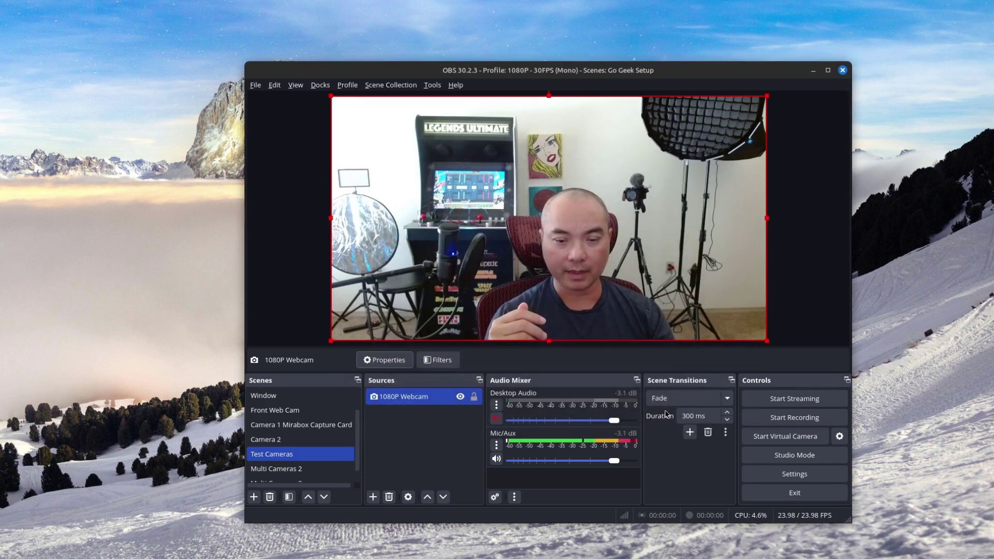
Step: Add the existing Camera 1 Capture Card as a second Video Capture Device source
left_click(436, 459)
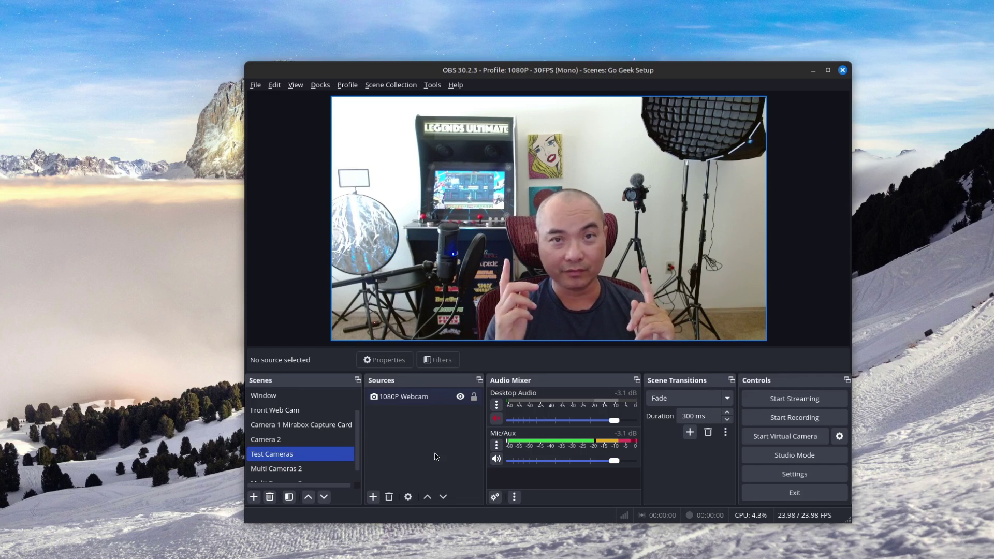
left_click(374, 499)
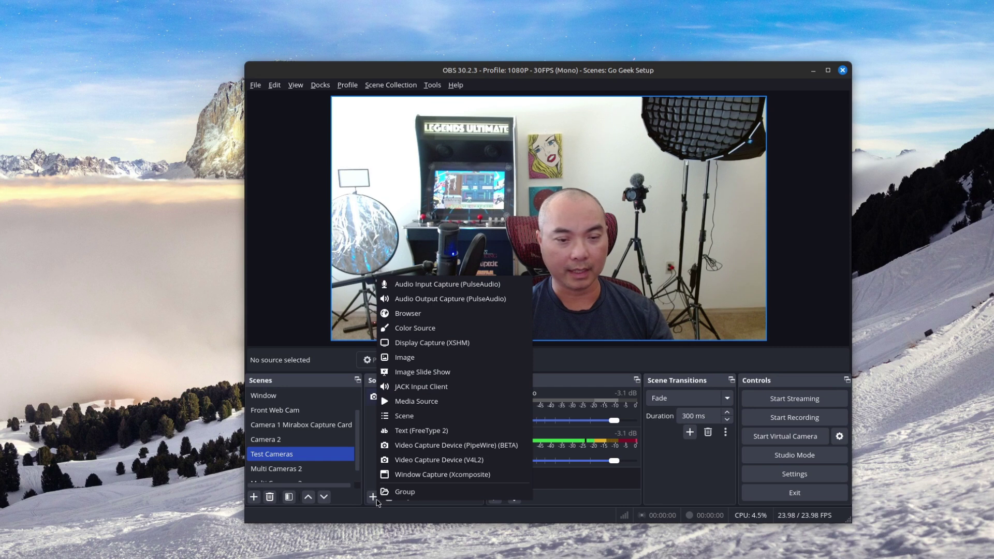
left_click(438, 461)
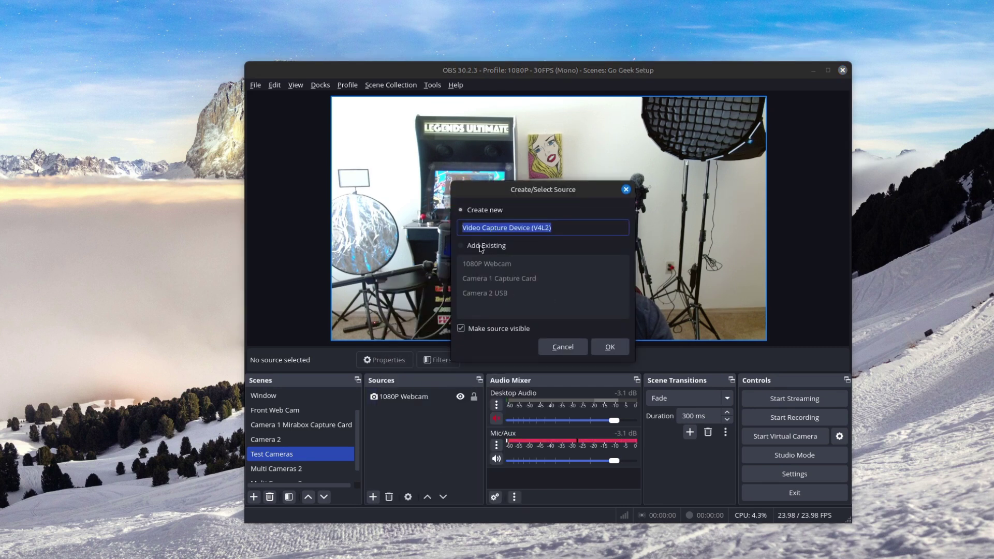
left_click(461, 246)
left_click(484, 280)
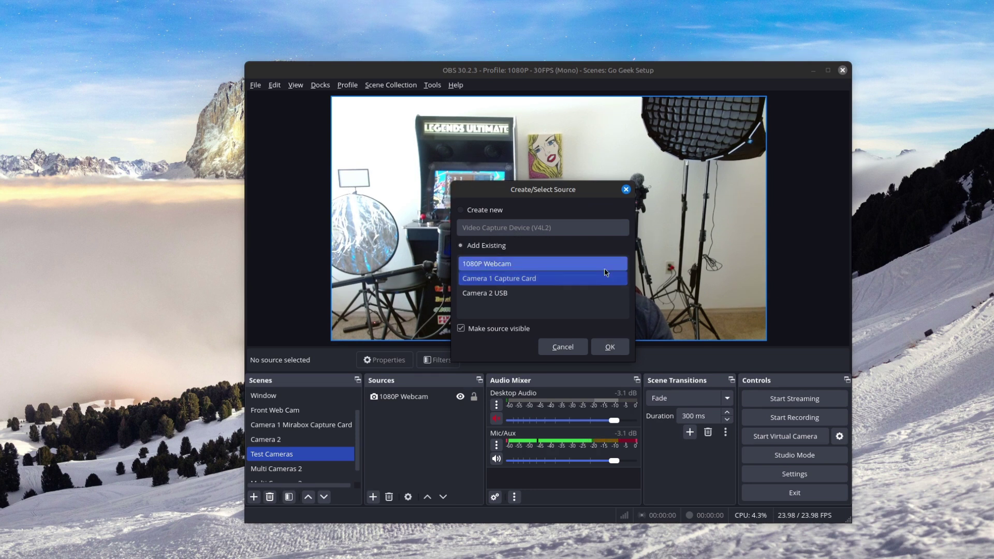
left_click(610, 348)
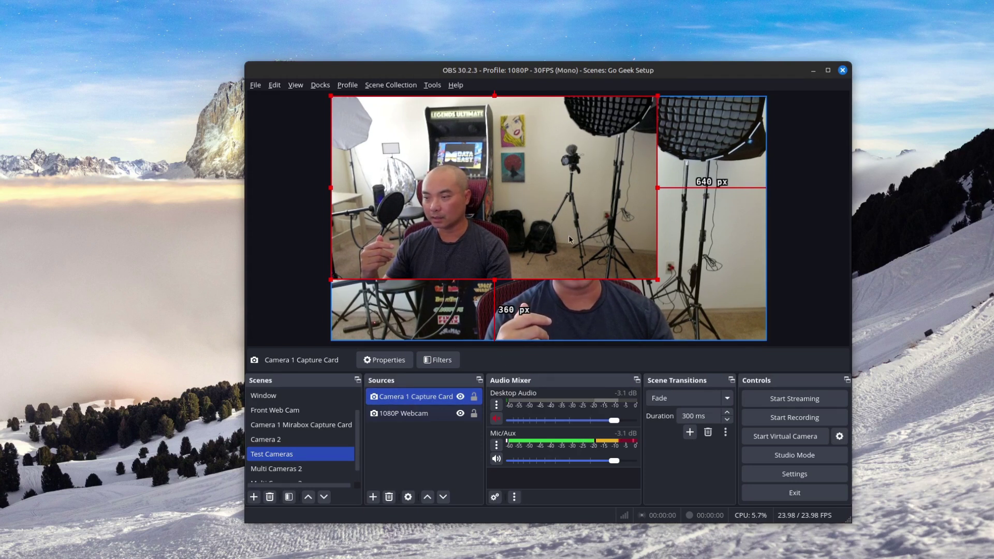
Step: Reset Camera 1 Capture Card's transform so it fills the canvas
right_click(497, 182)
mouse_move(549, 453)
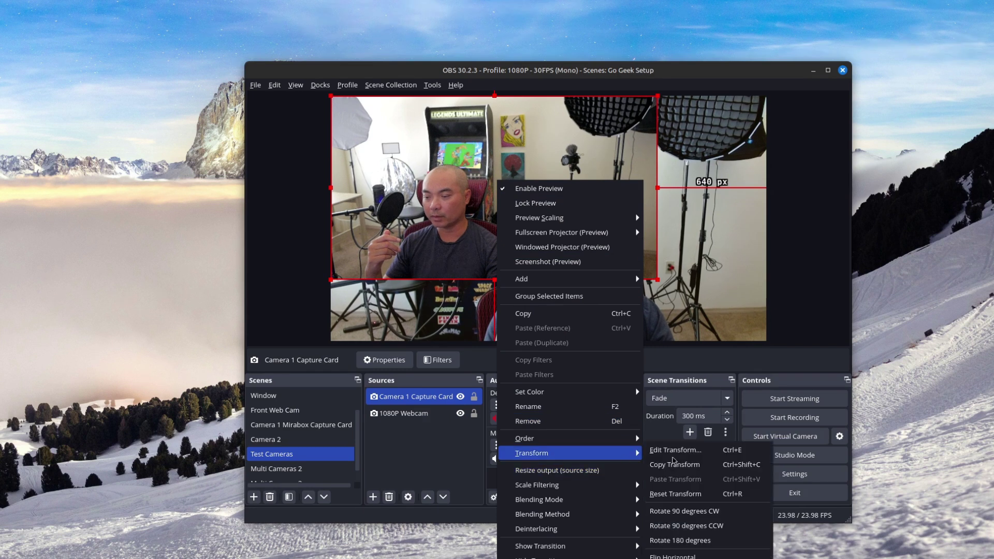
left_click(717, 494)
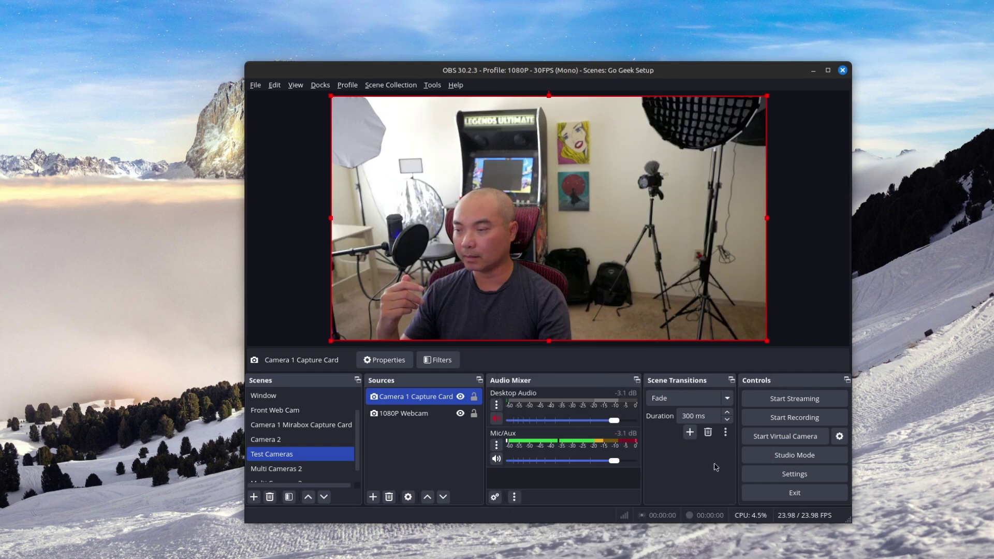
left_click(815, 338)
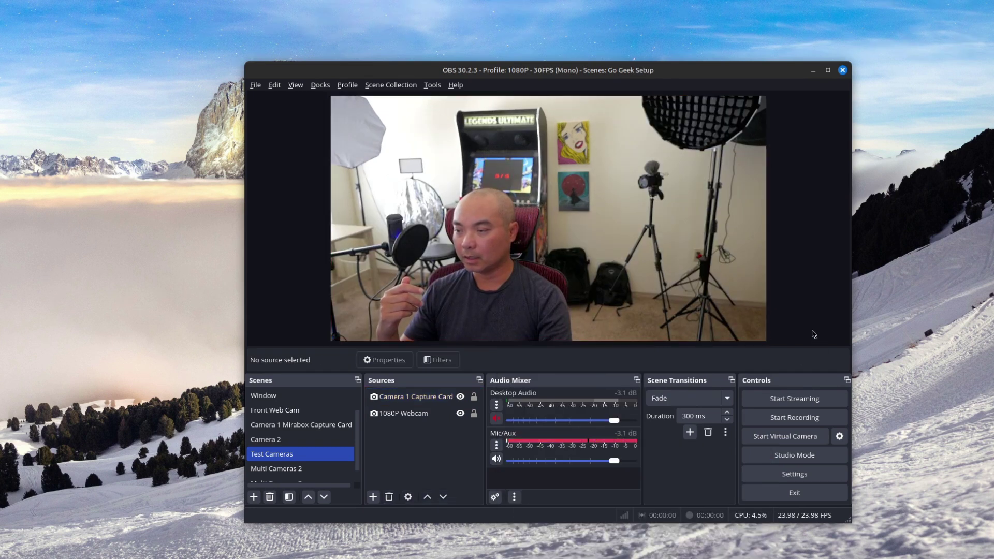
Step: Move Camera 1 Capture Card below 1080P Webcam in the source order
left_click(414, 403)
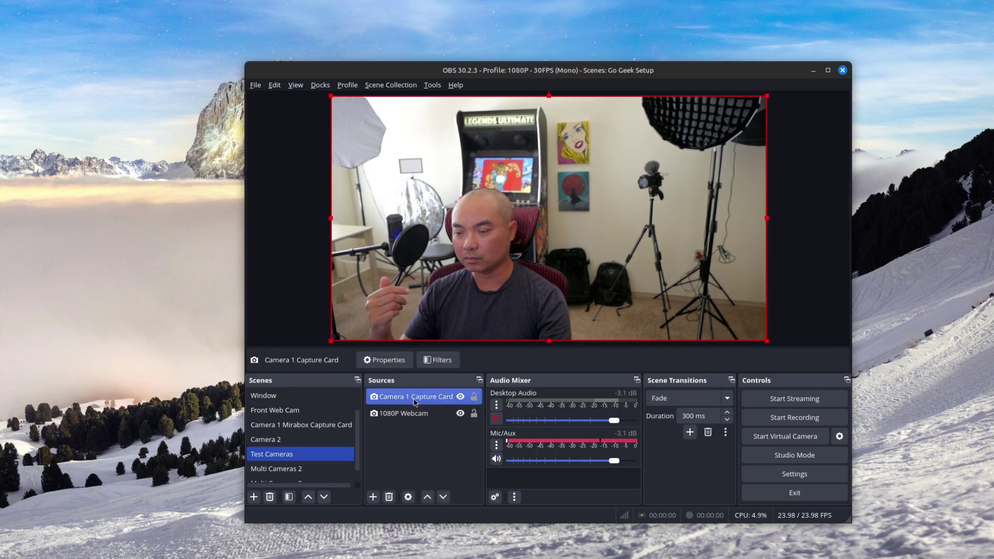
left_click(444, 500)
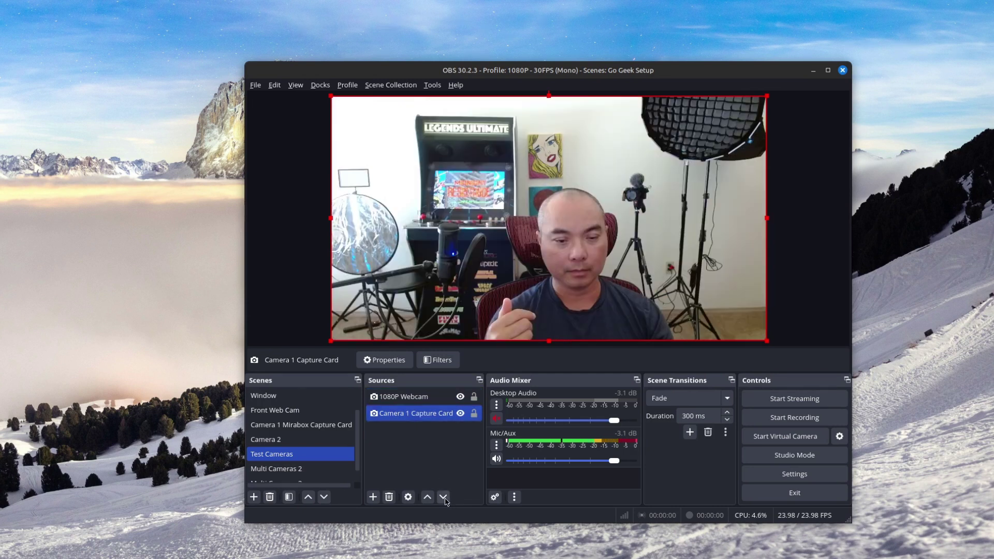
left_click(404, 399)
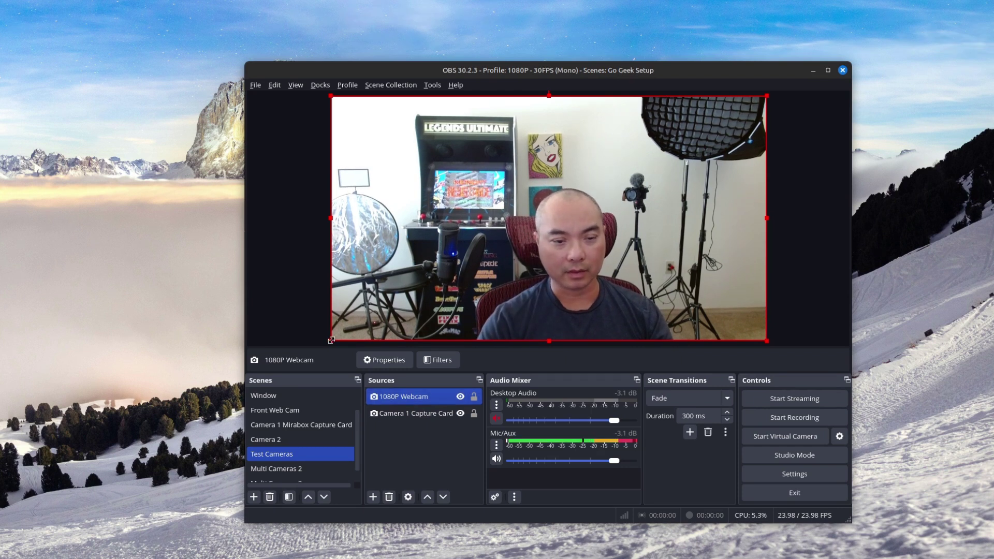
Step: Resize the 1080P Webcam into a small inset in the canvas's top-right corner
left_click_drag(332, 340, 581, 246)
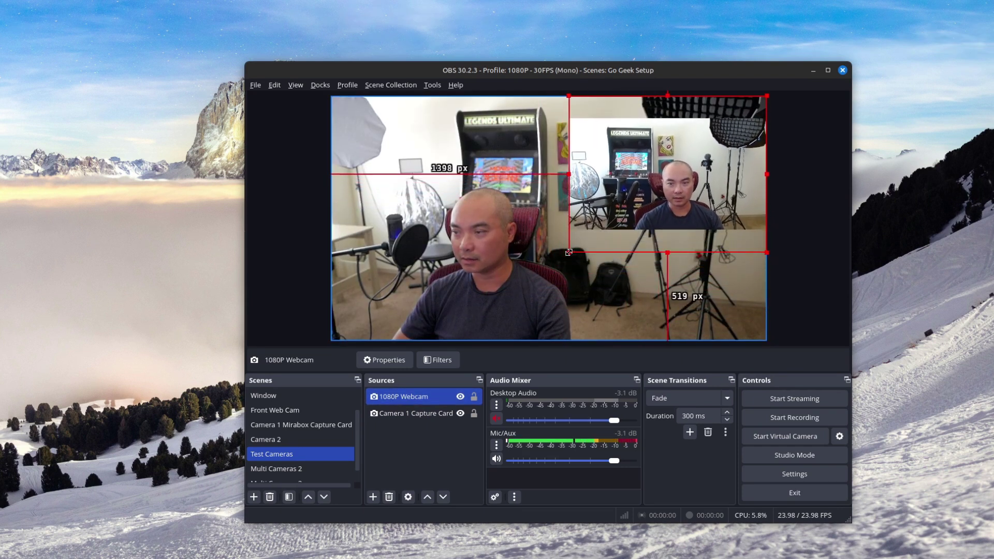
left_click_drag(669, 176, 666, 166)
left_click(290, 217)
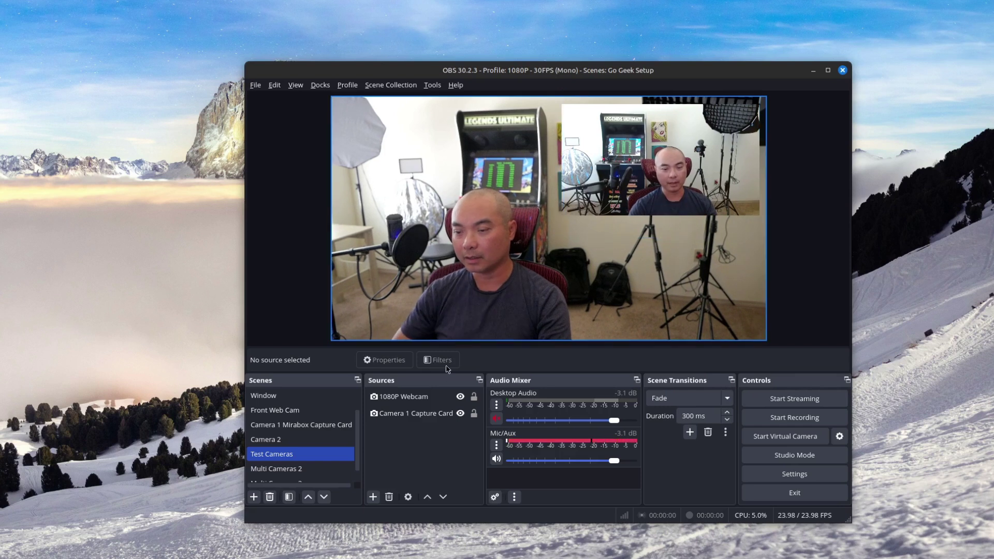
Step: Lock Camera 1 Capture Card and 1080P Webcam, then briefly hide and reshow the webcam
left_click(430, 414)
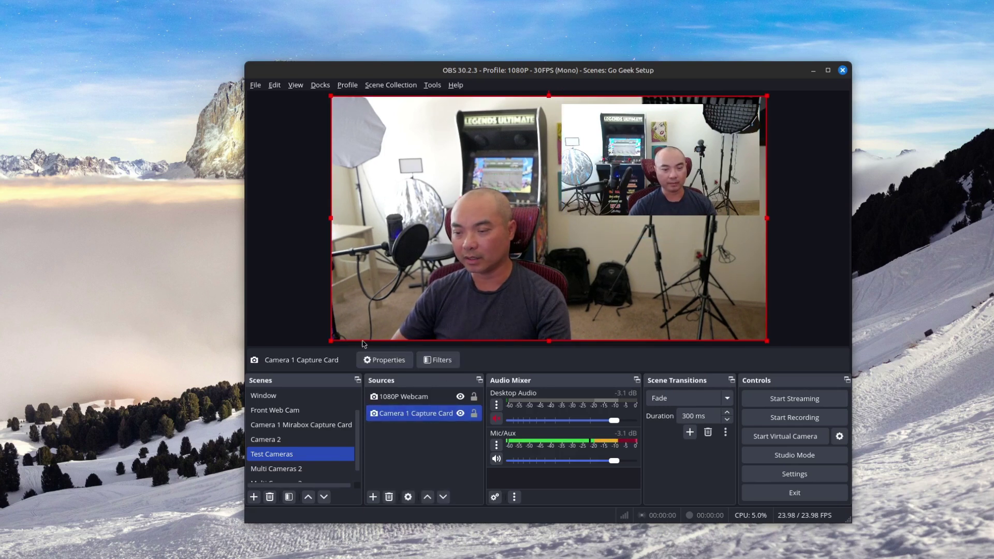
left_click(474, 415)
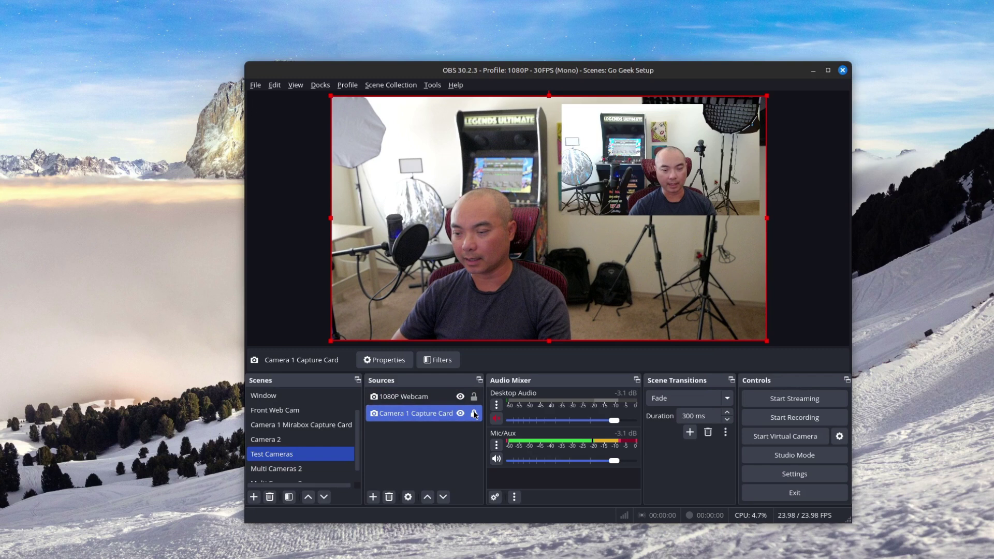
left_click(392, 401)
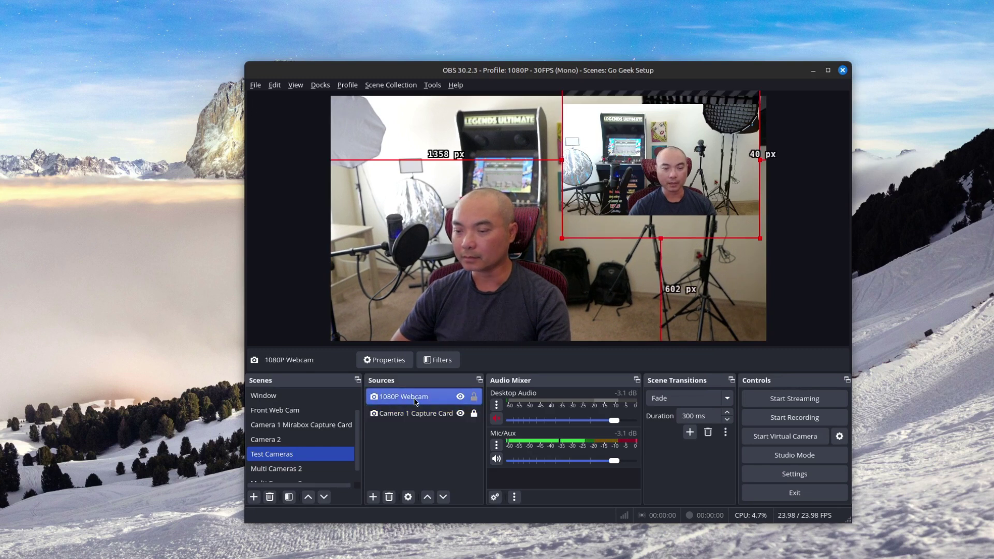
left_click(473, 397)
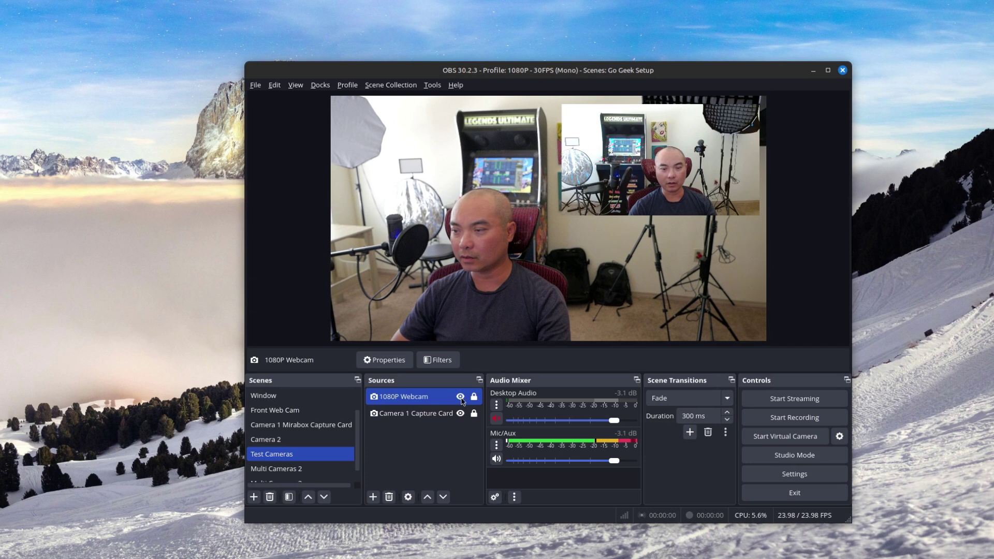
left_click(460, 397)
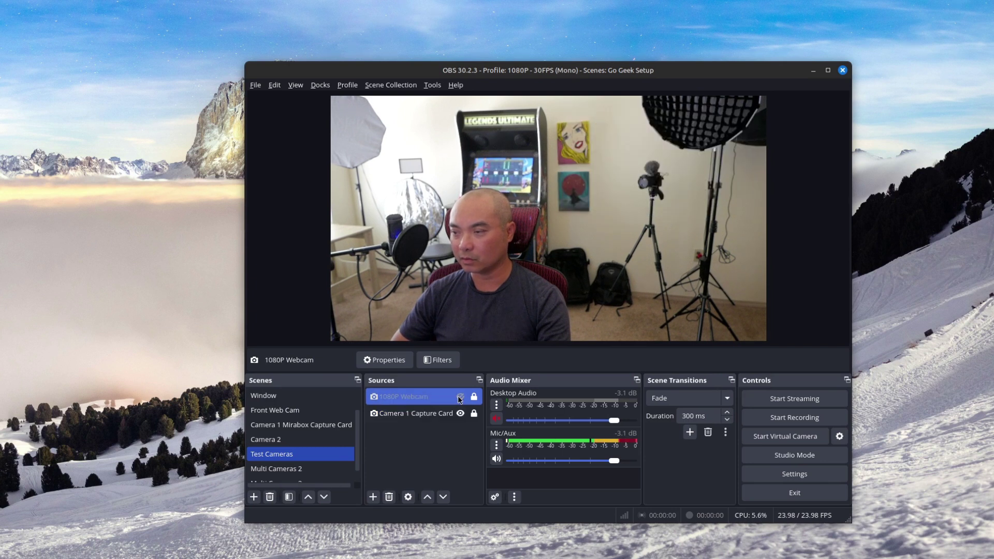
left_click(461, 397)
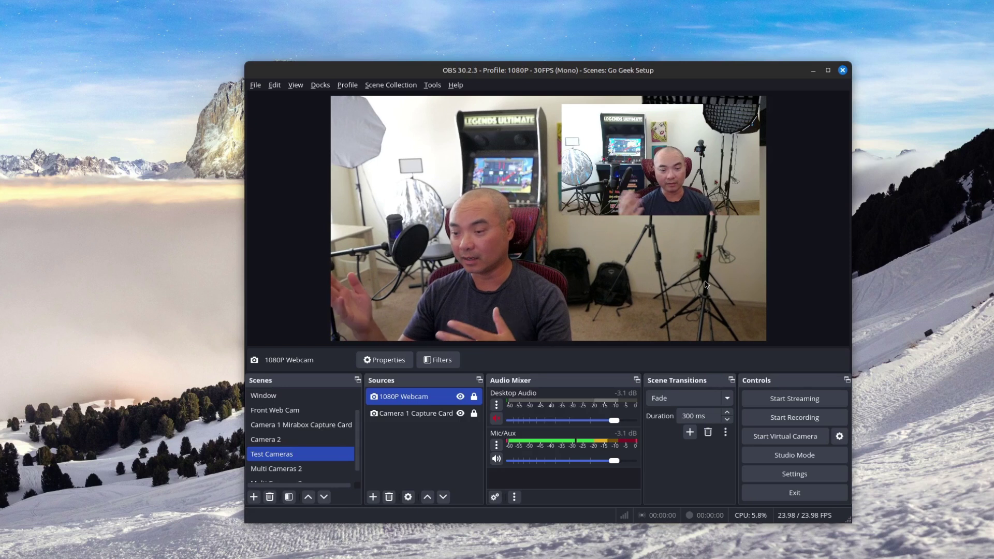
Step: Add the existing Camera 2 USB as another Video Capture Device source
left_click(373, 498)
left_click(444, 464)
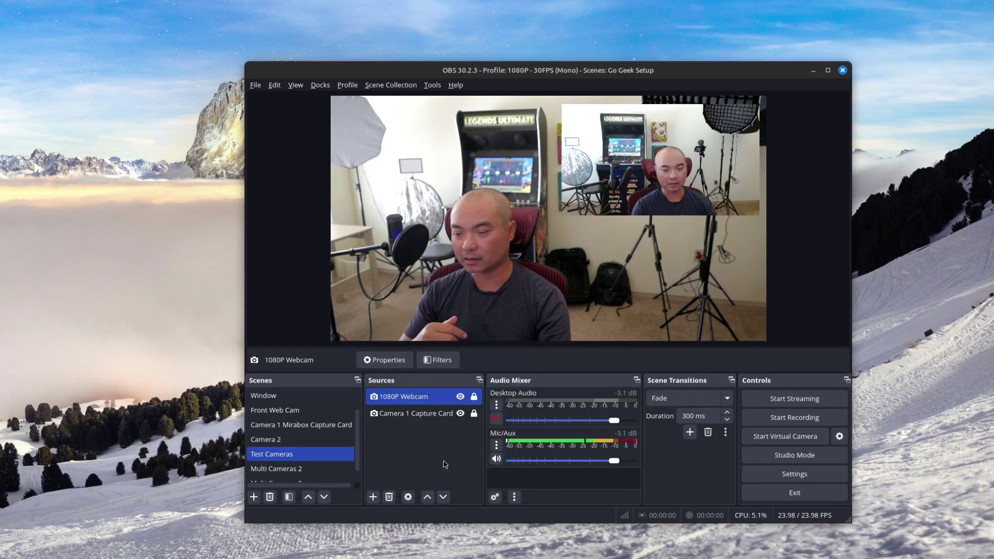
left_click(474, 250)
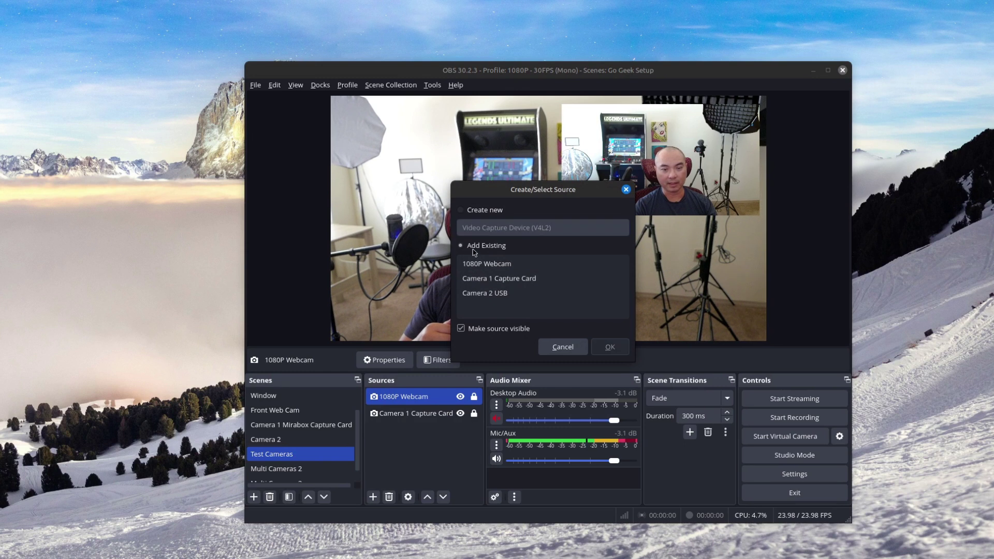
left_click(529, 293)
left_click(612, 351)
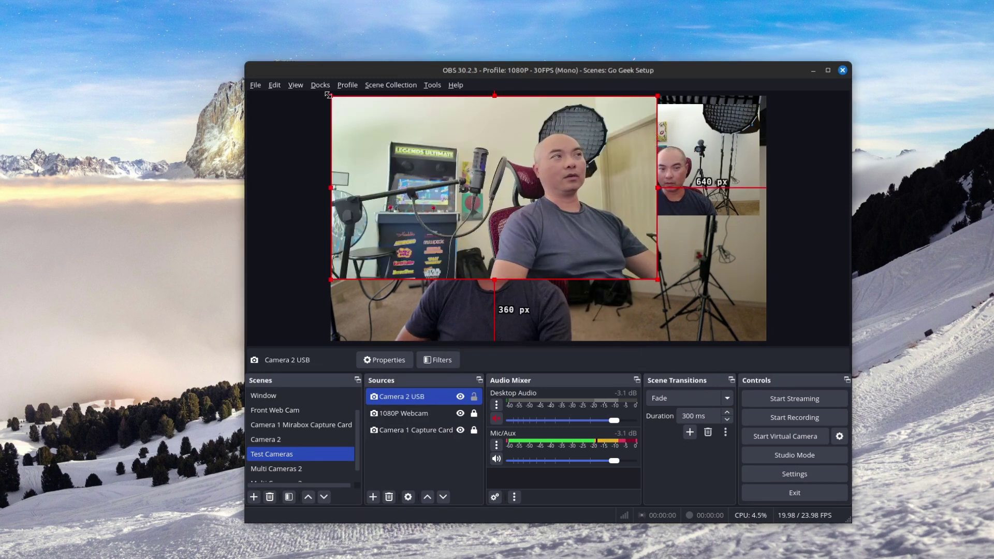
Step: Shrink Camera 2 USB into an inset and place it at the lower right
left_click_drag(332, 97, 492, 179)
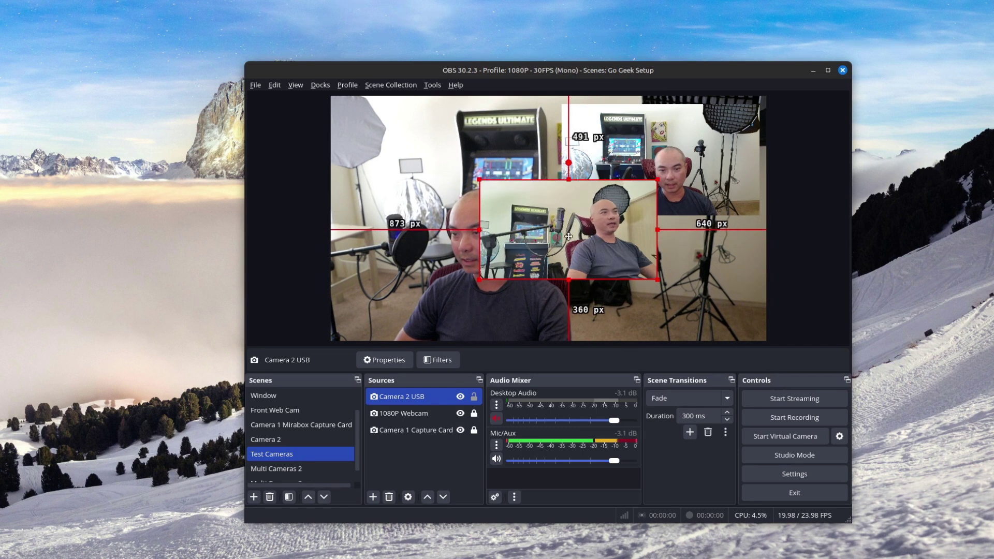
left_click_drag(569, 236, 649, 276)
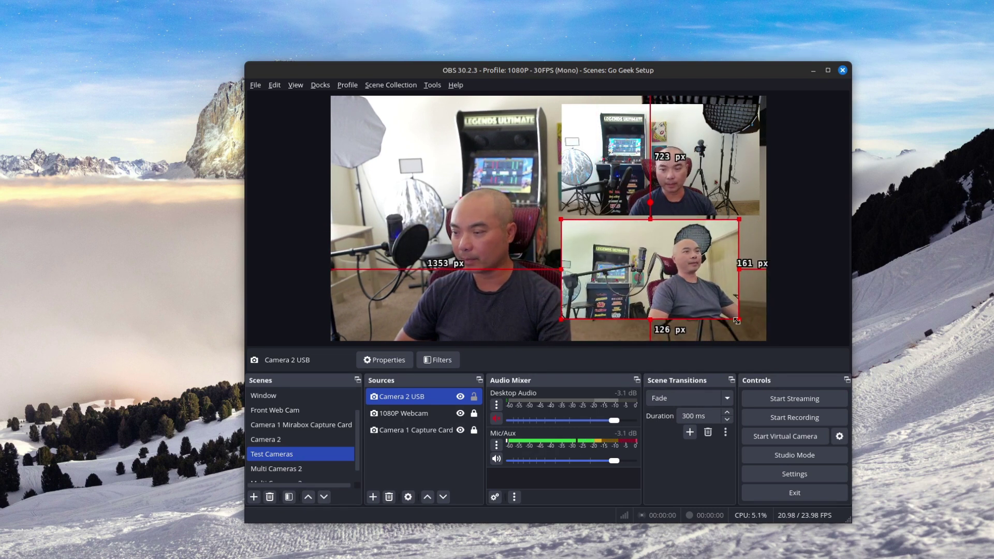
left_click_drag(737, 321, 760, 331)
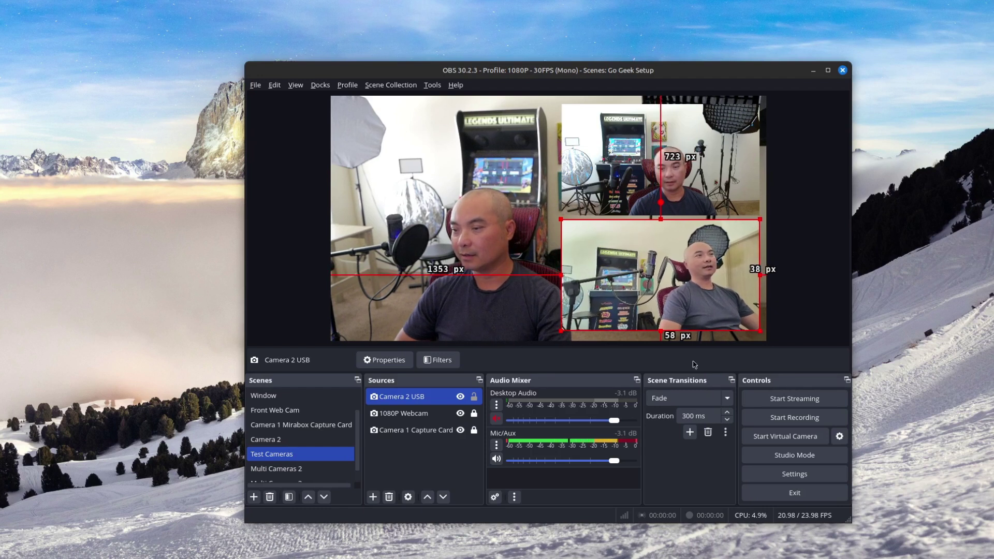
Step: Lock Camera 2 USB, then hide and reshow the 1080P Webcam to check the layout
left_click(474, 397)
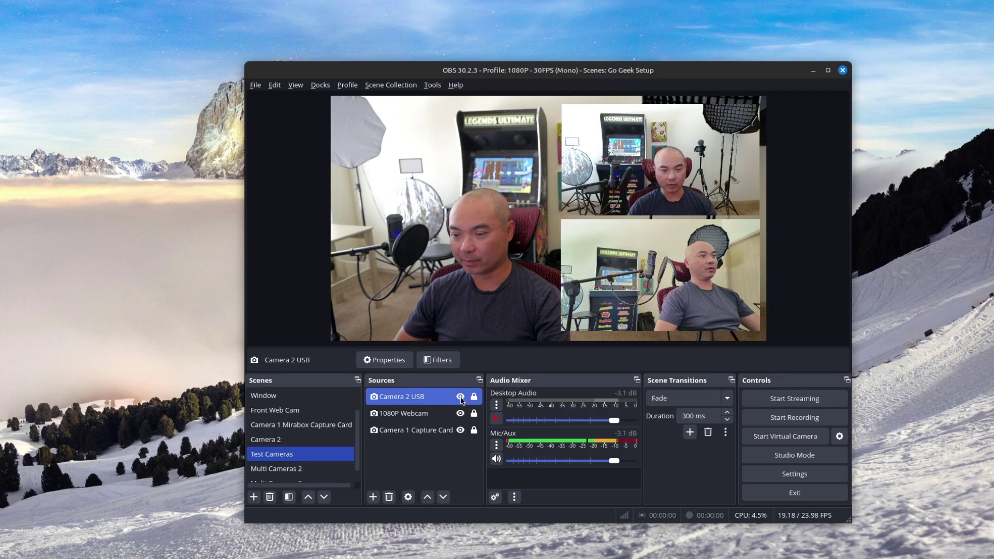
left_click(460, 414)
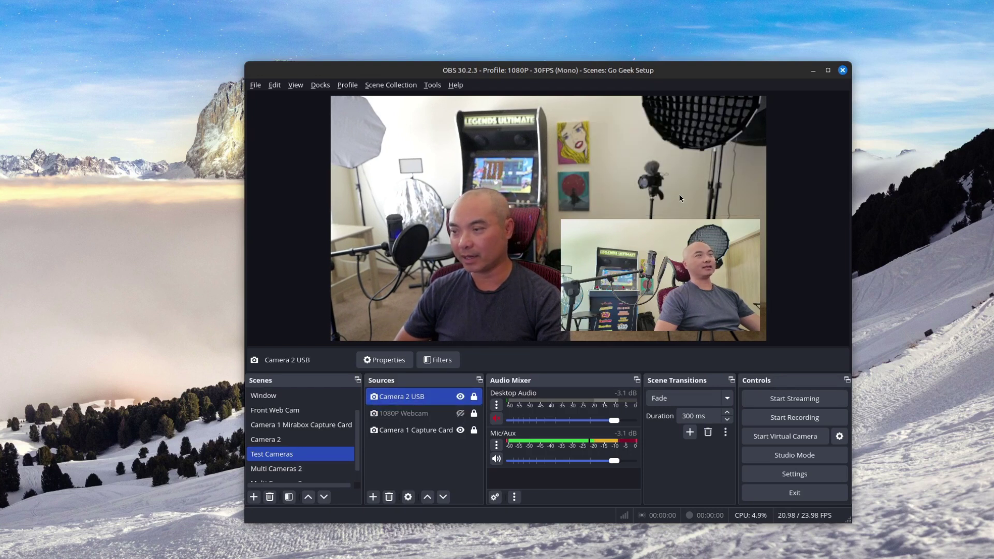
left_click(459, 414)
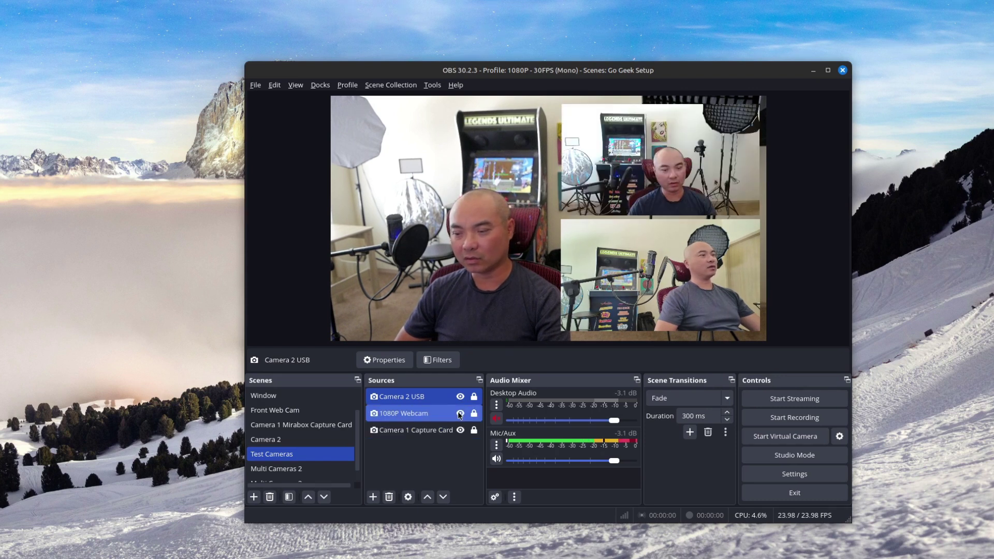